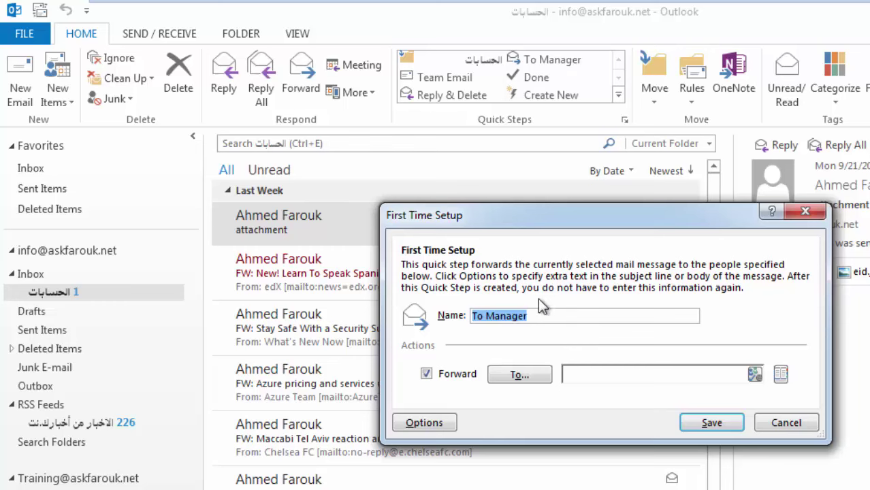
Give the forward step the contact's e-mail as recipient, rename it to the contact's name, and save.
click(615, 379)
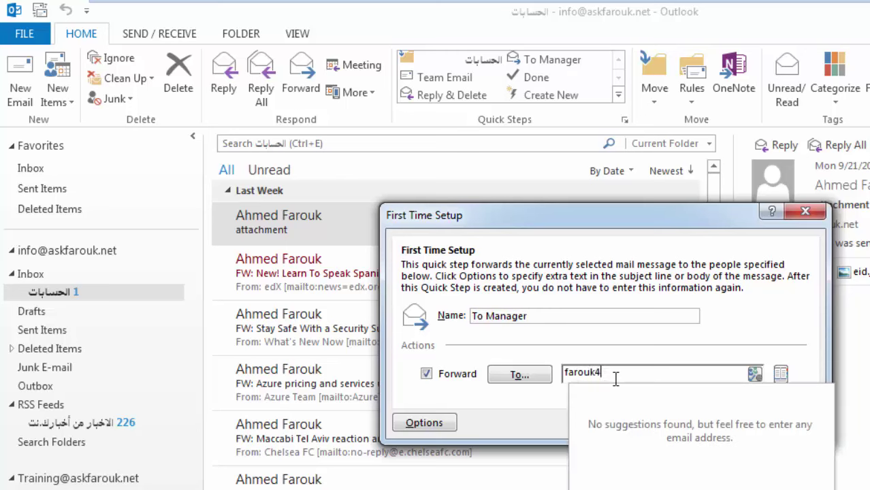
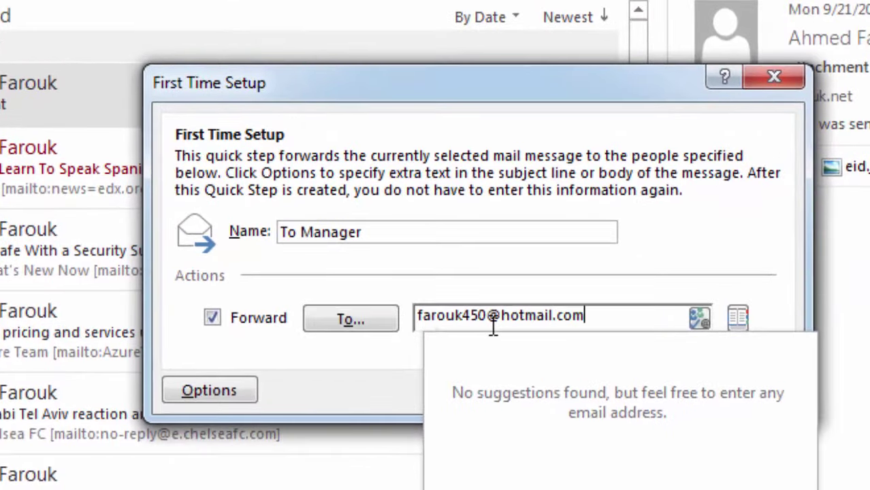
click(388, 226)
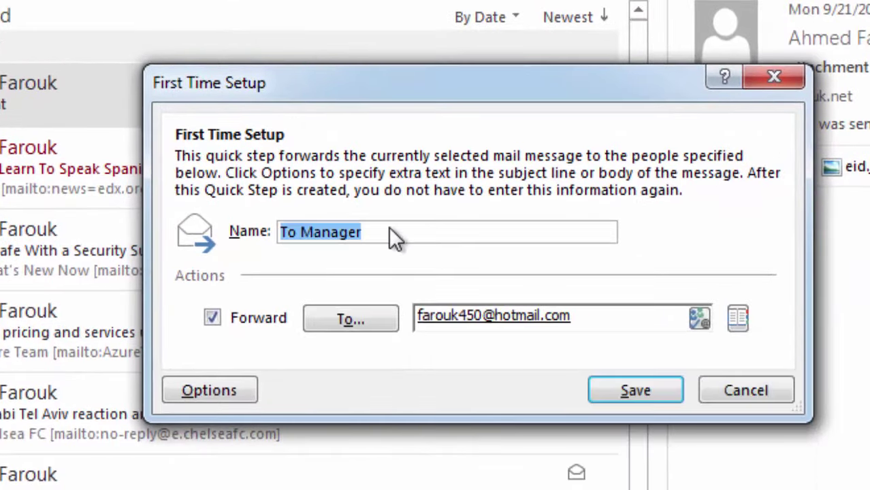
click(391, 227)
drag(392, 227, 300, 243)
text(Ahmed)
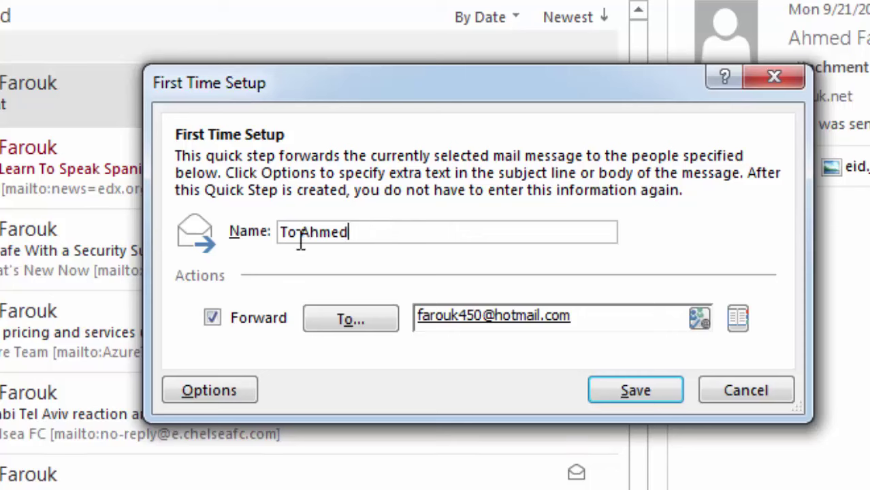
key(BackSpace)
key(BackSpace)
key(BackSpace)
key(BackSpace)
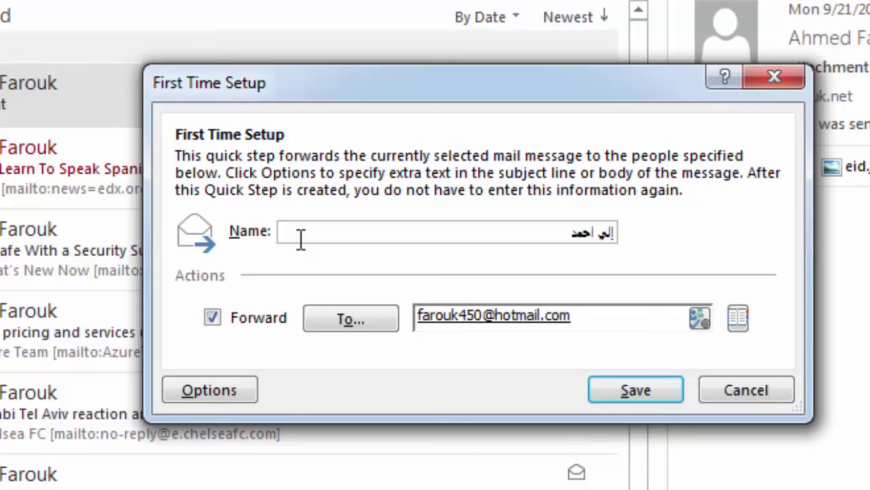
key(BackSpace)
key(BackSpace)
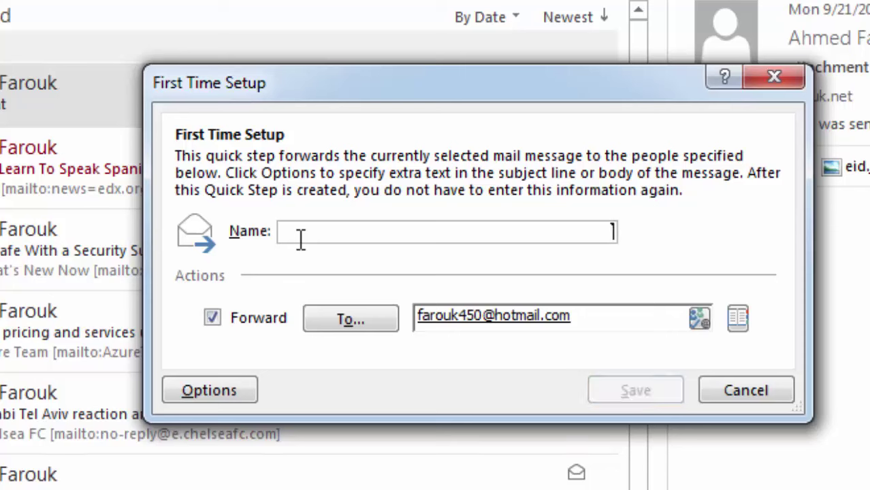
text(Ahmed)
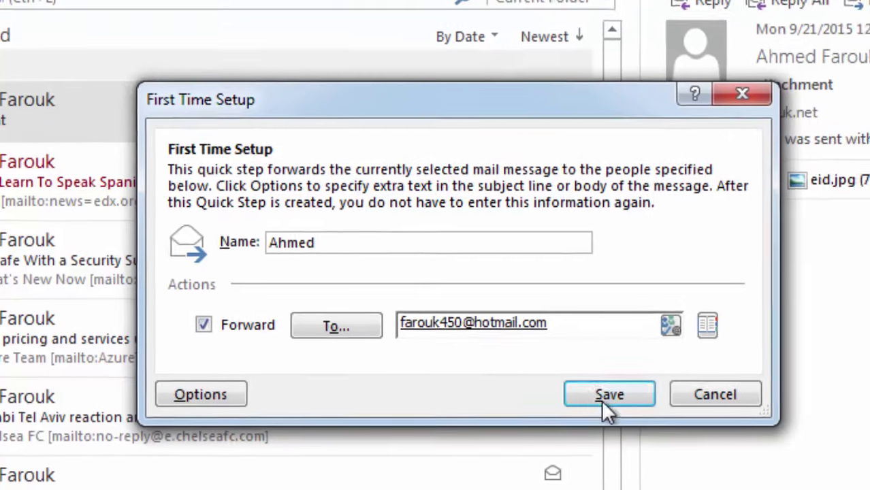
click(633, 393)
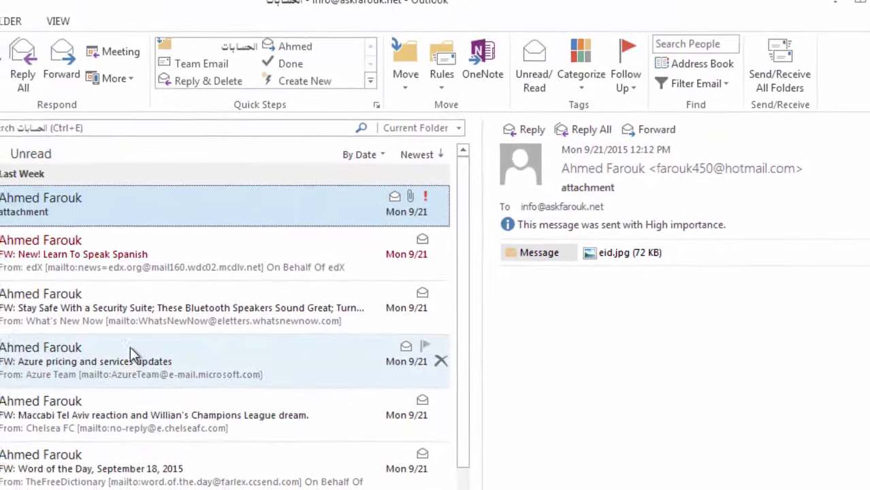
Forward the Azure pricing and services updates email with Ctrl+Shift+1 and send it.
click(95, 381)
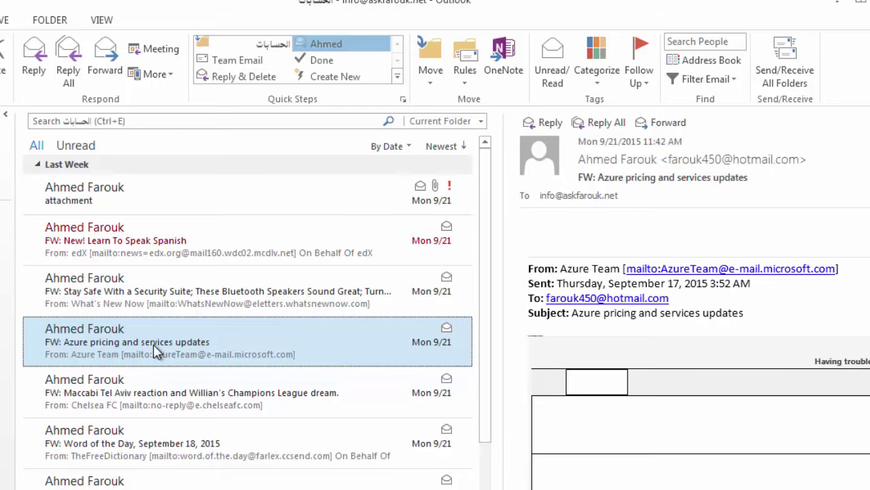
key(ctrl+shift+1)
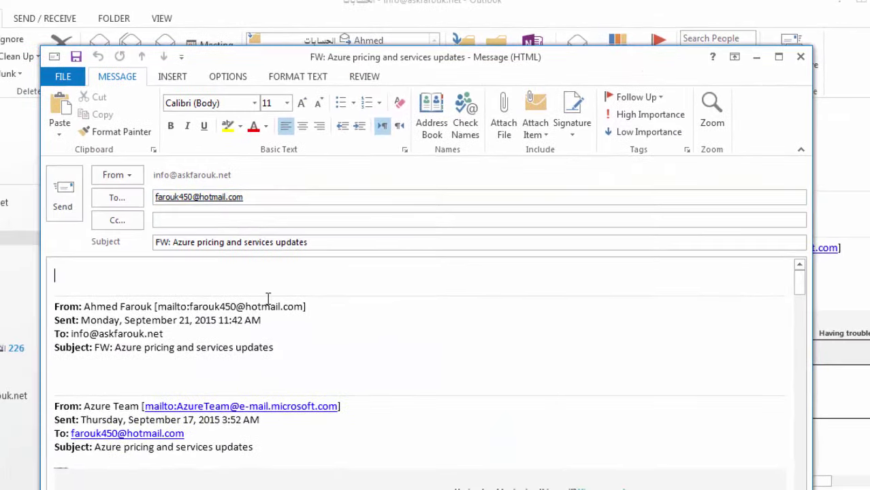
click(77, 191)
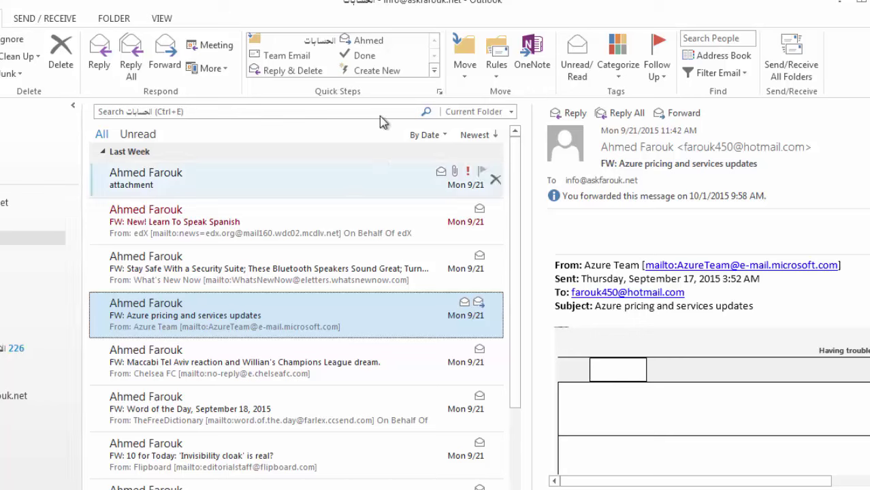
click(433, 71)
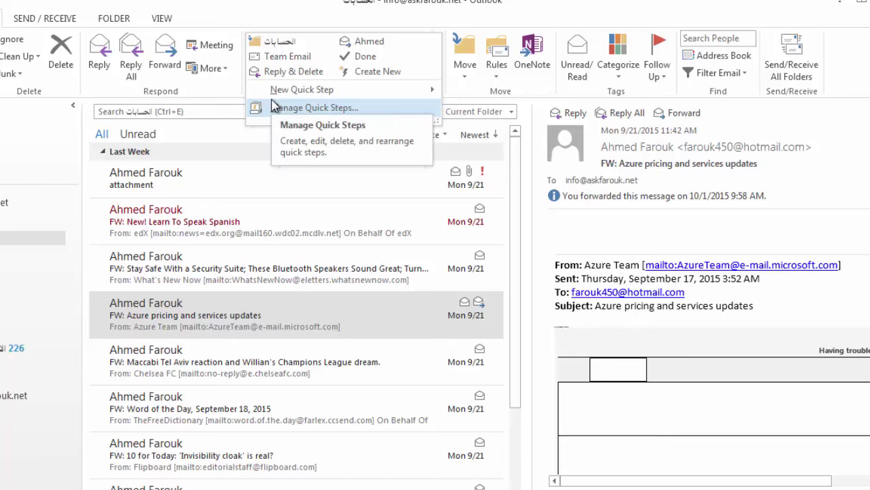
Cancel Team Email setup, test the forward step, discard its draft, and open Manage Quick Steps.
click(282, 56)
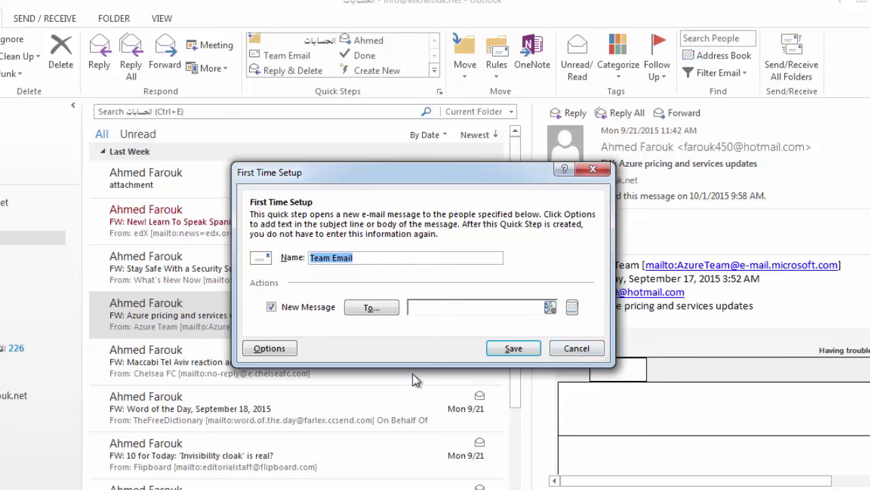
click(575, 349)
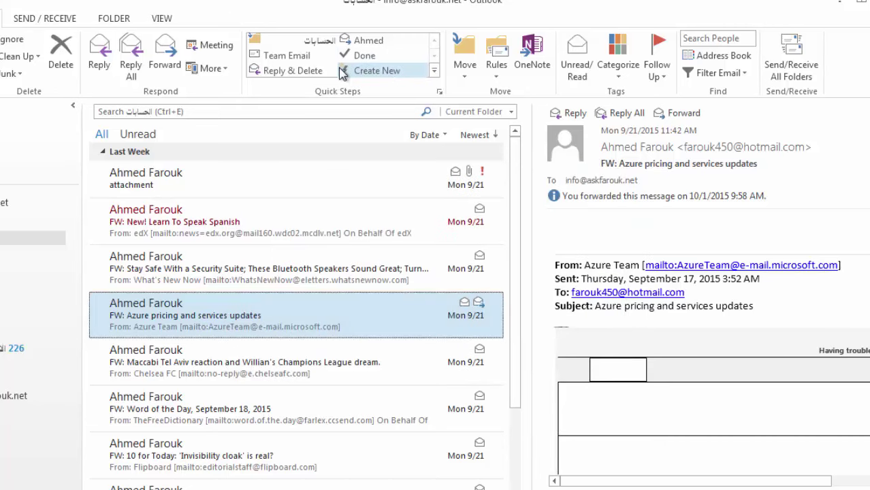
click(367, 43)
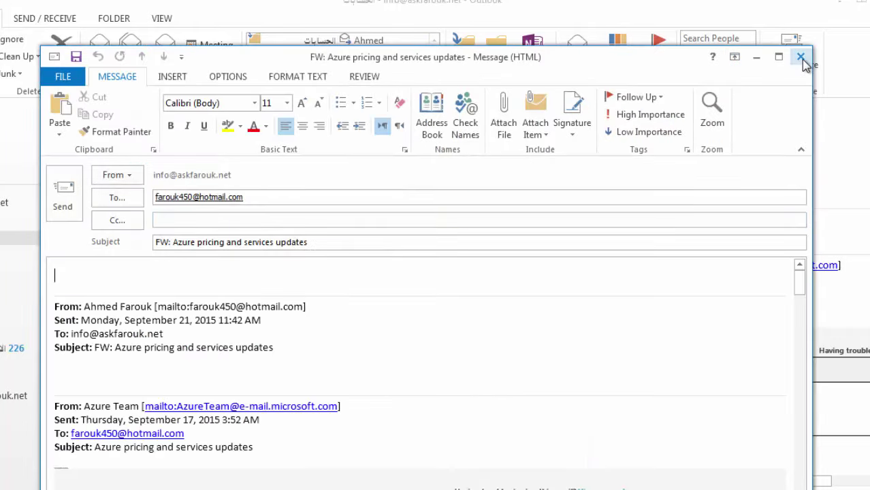
click(800, 56)
click(429, 314)
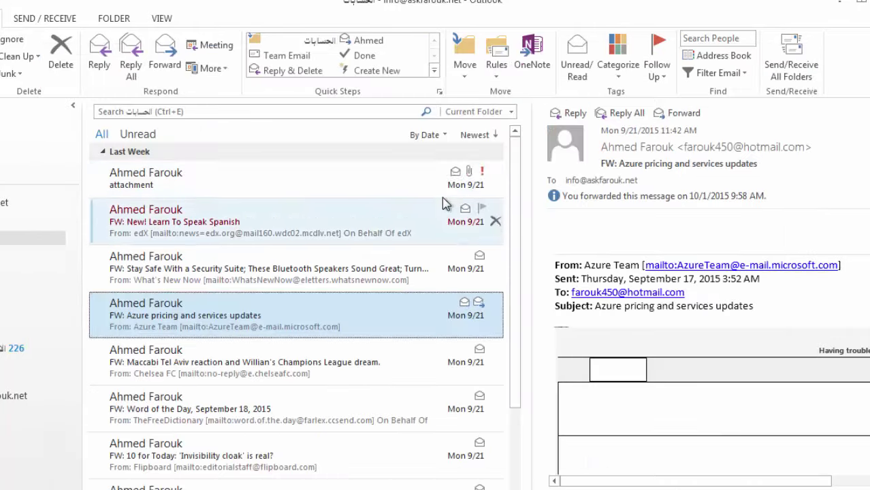
click(436, 78)
click(378, 112)
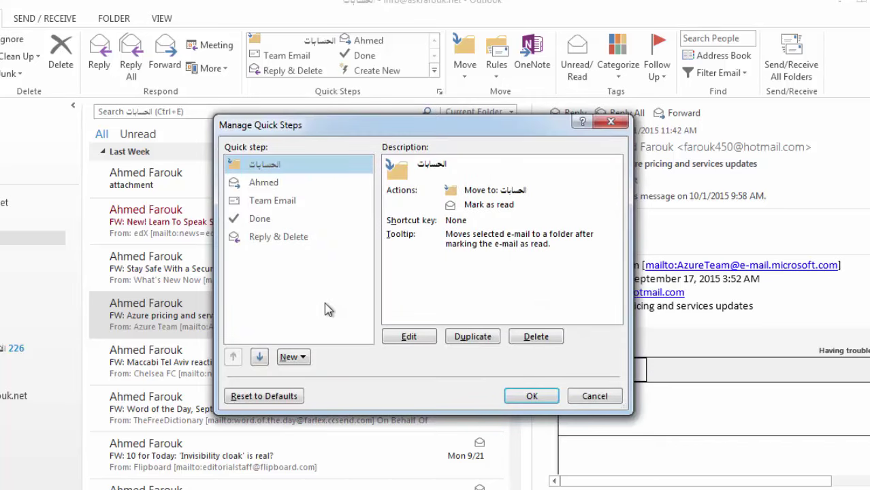
Change the contact-named quick step's action from Forward to New Message and save.
click(289, 182)
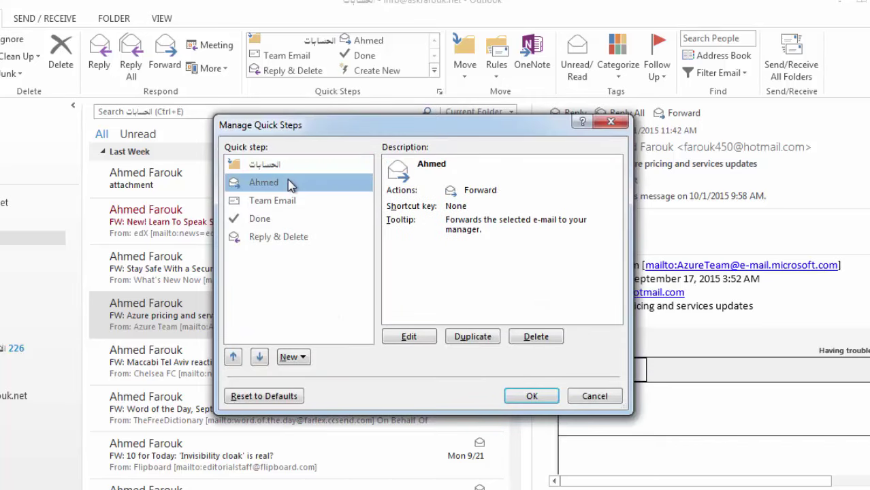
click(408, 336)
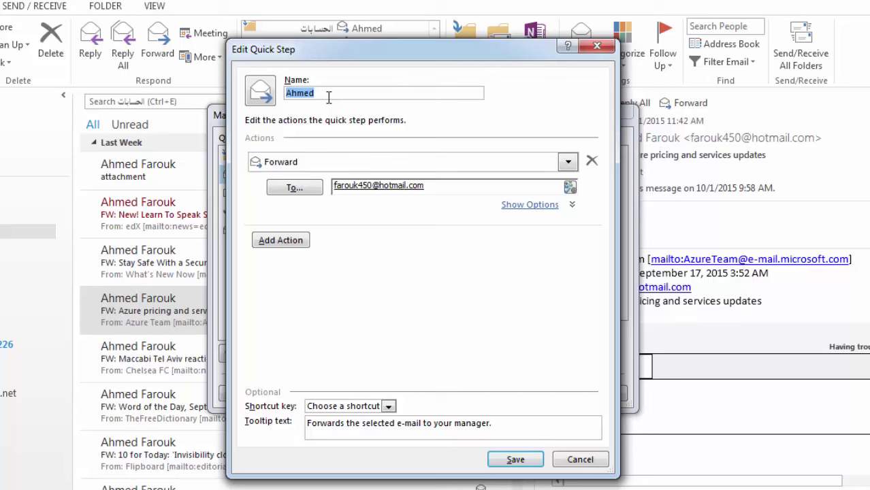
click(564, 165)
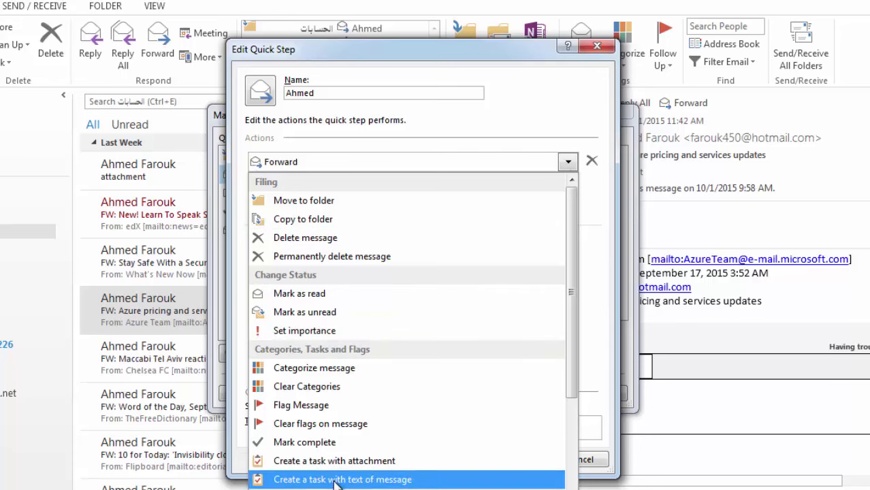
scroll(408, 479, down, 1)
click(306, 456)
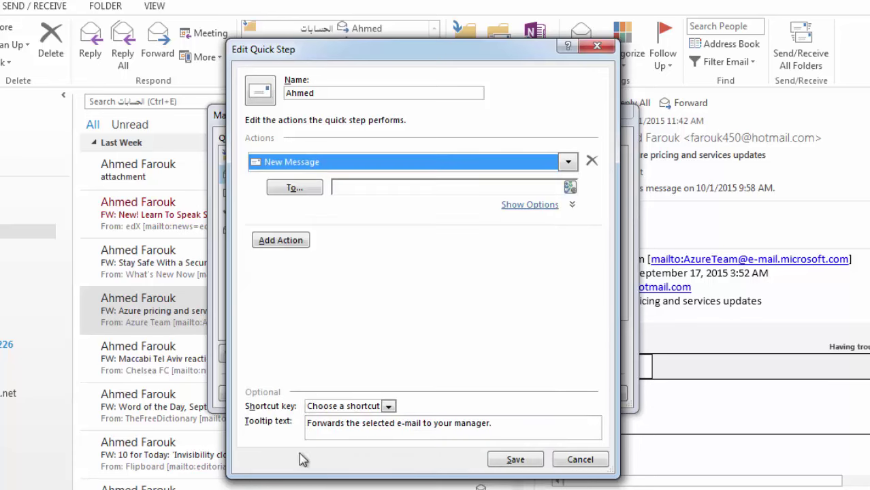
click(513, 459)
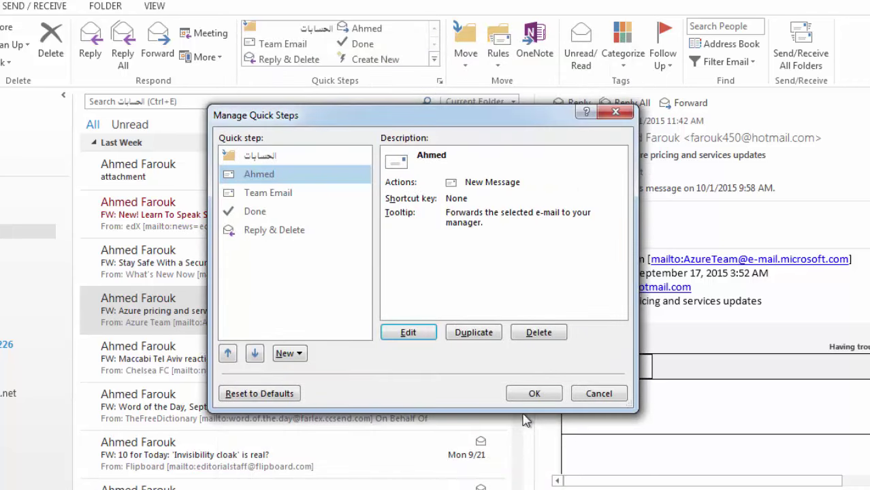
Address the step's new message to the manager's resolved e-mail and save it.
click(416, 333)
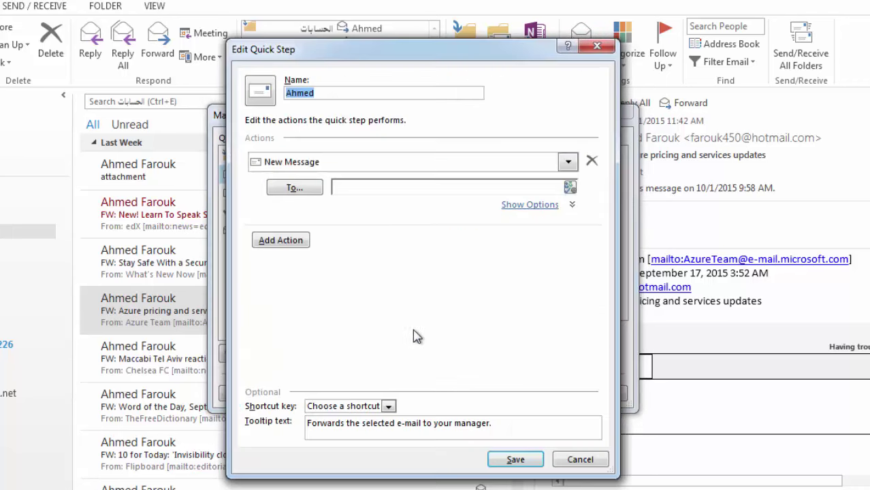
click(354, 185)
text(far)
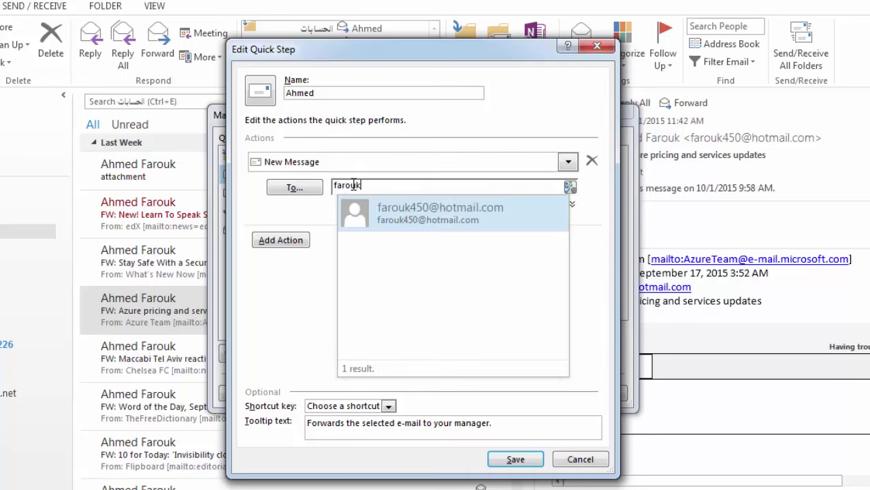
text(ouk)
click(382, 219)
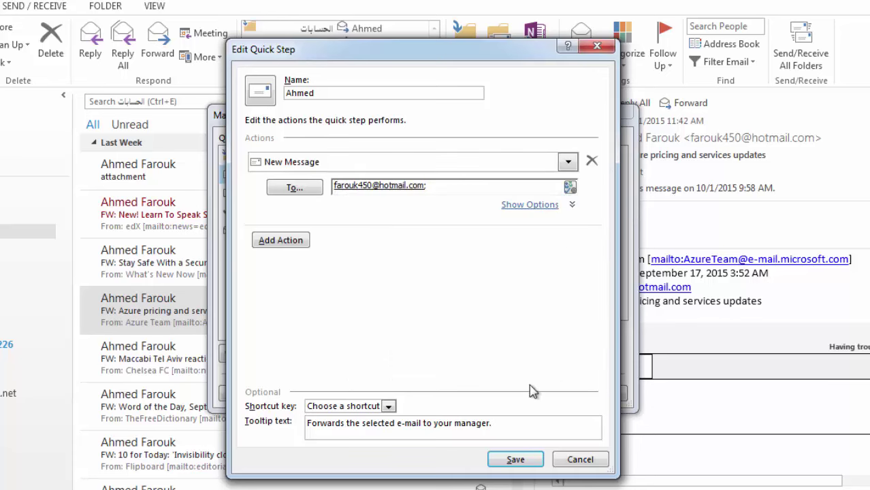
click(516, 459)
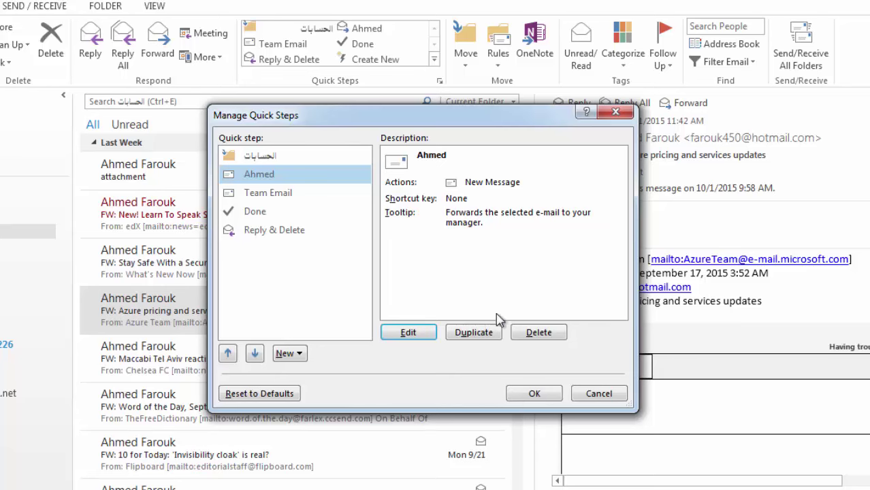
Test the contact-named quick step's new message, close it unsent, and expand the Quick Steps gallery.
click(532, 393)
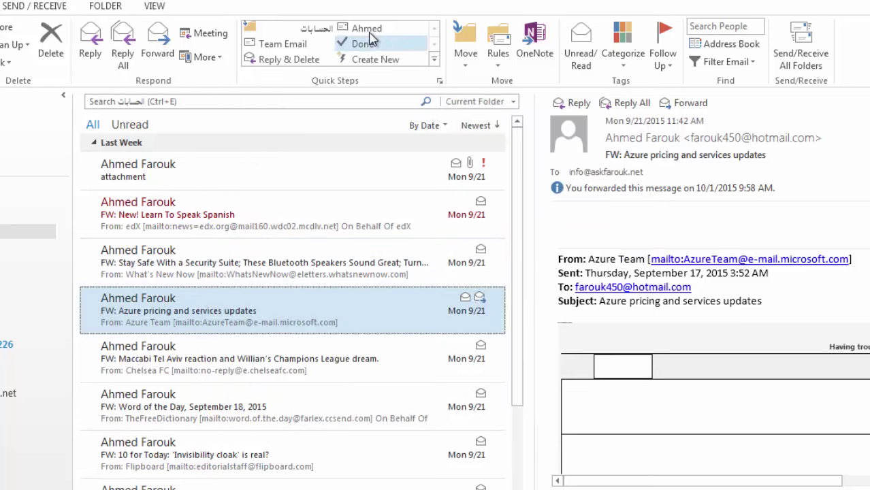
click(366, 28)
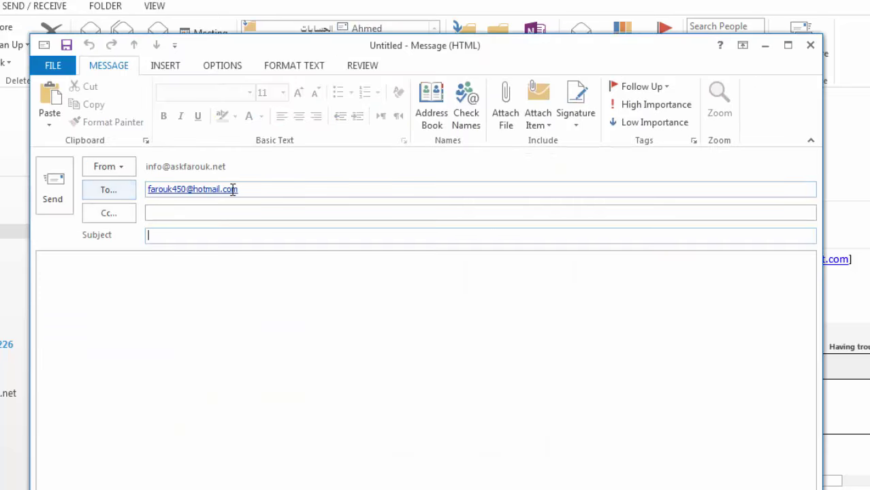
click(810, 46)
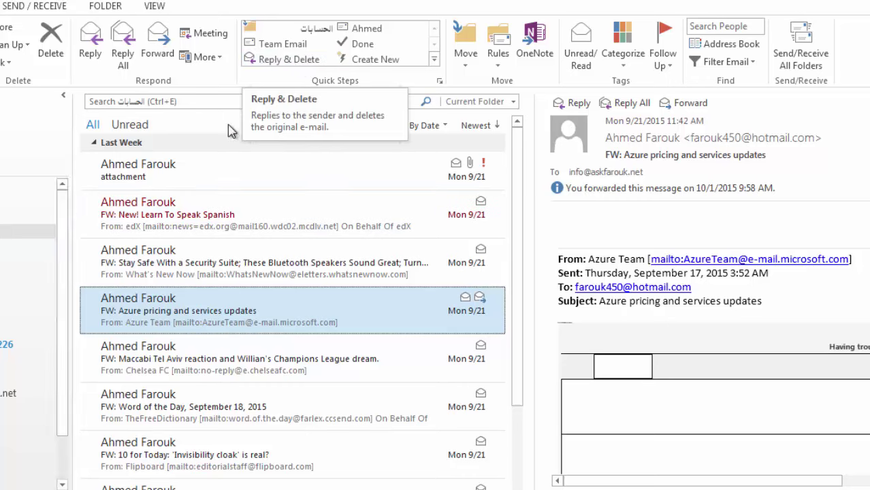
click(436, 60)
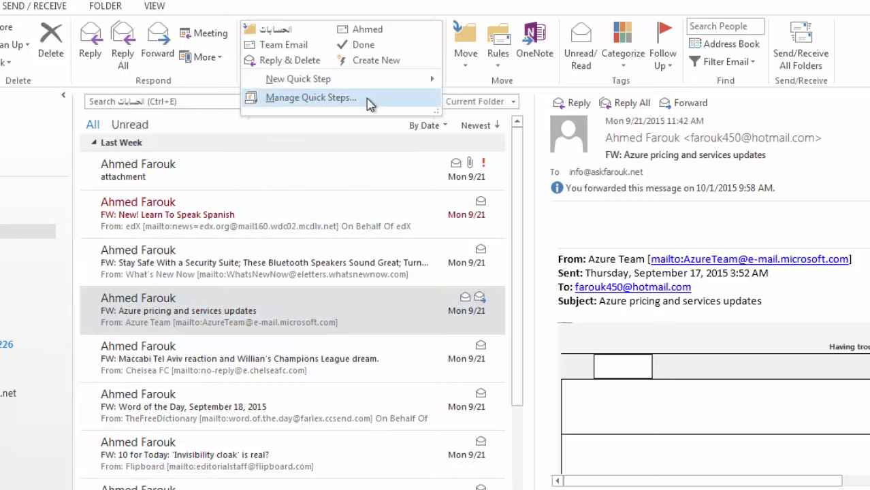
Change Reply & Delete's first action to Copy to folder, targeting Junk E-mail, and save.
click(307, 98)
click(276, 232)
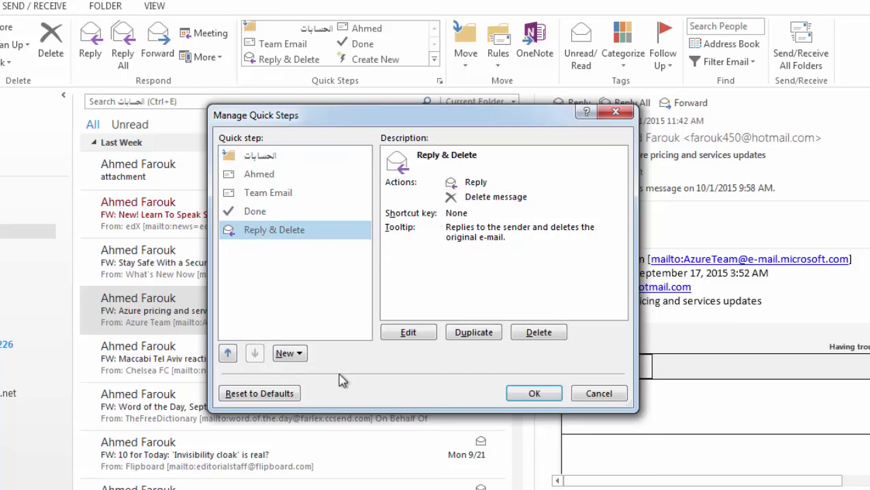
click(408, 332)
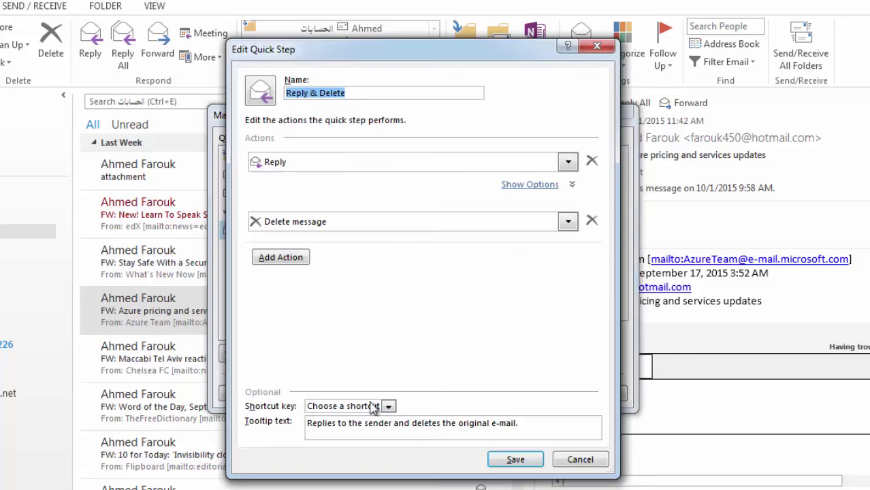
click(305, 162)
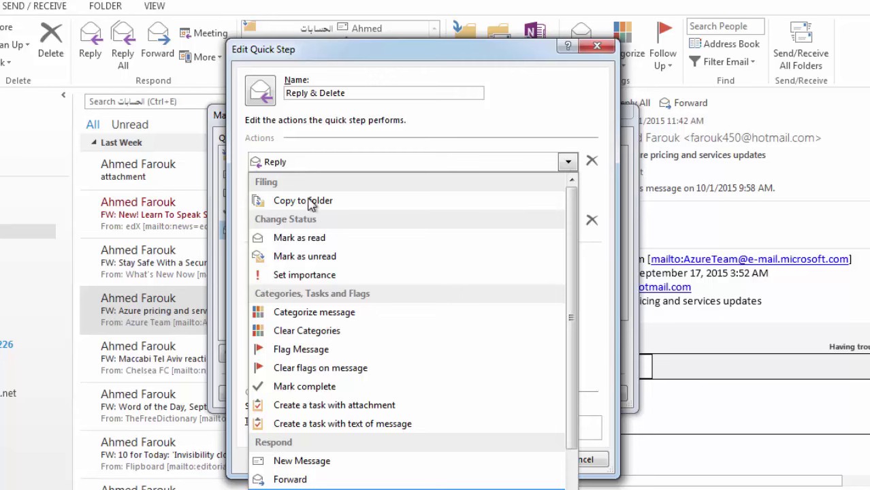
scroll(341, 479, down, 2)
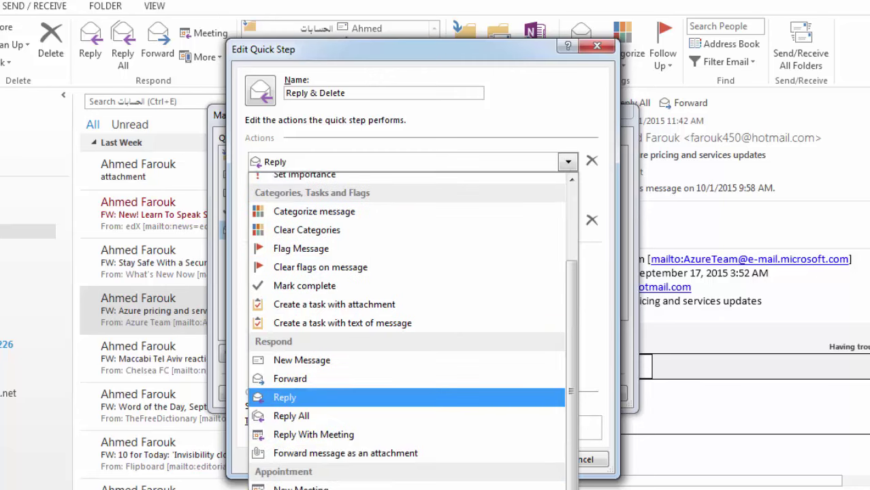
scroll(347, 252, up, 2)
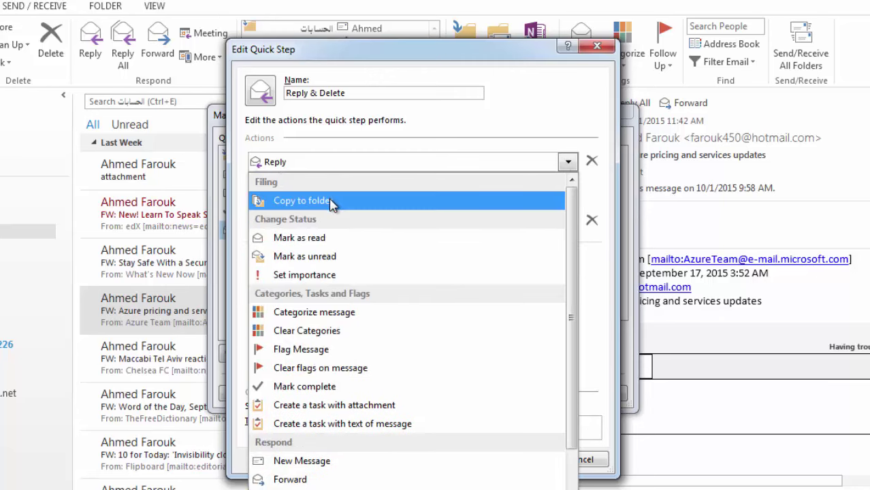
click(331, 202)
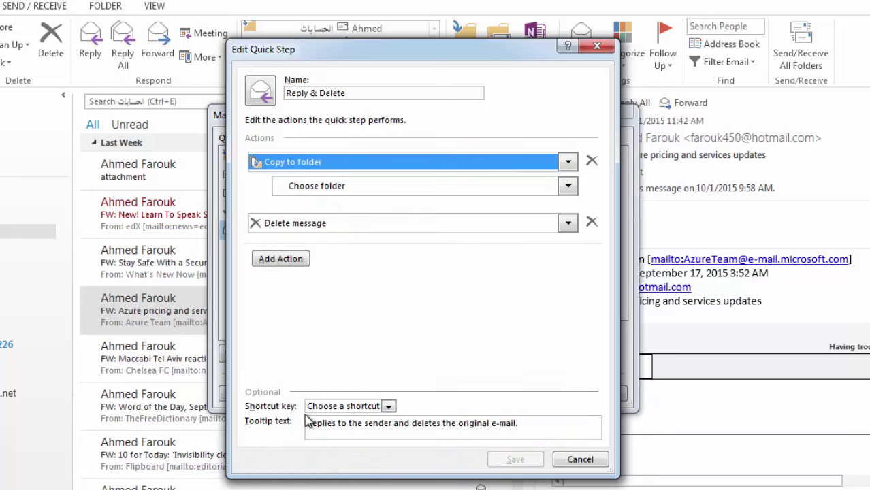
click(381, 187)
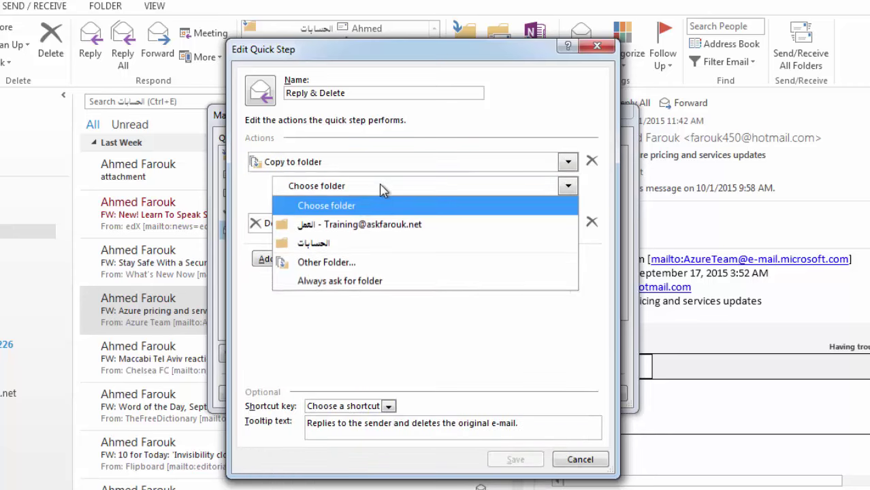
click(350, 266)
click(356, 253)
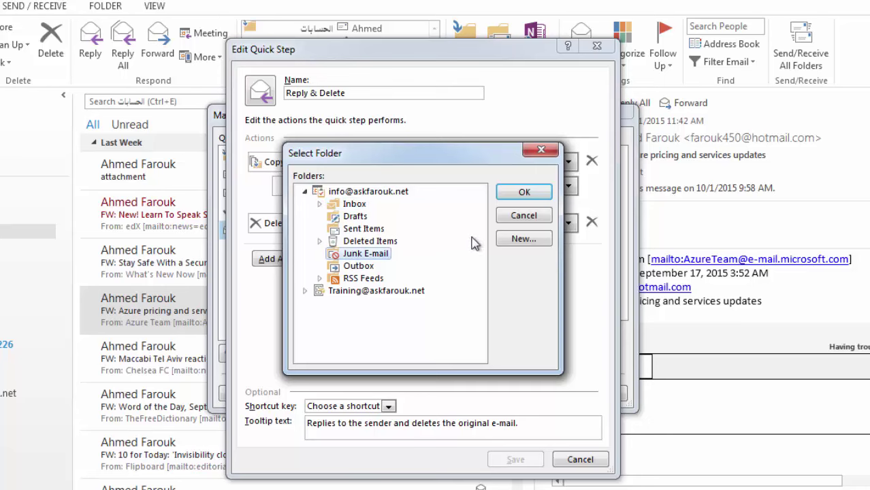
click(524, 194)
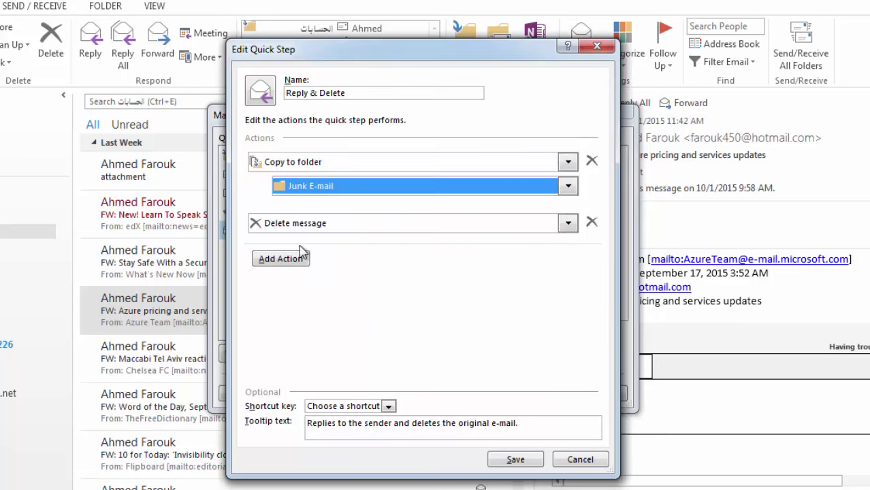
click(515, 460)
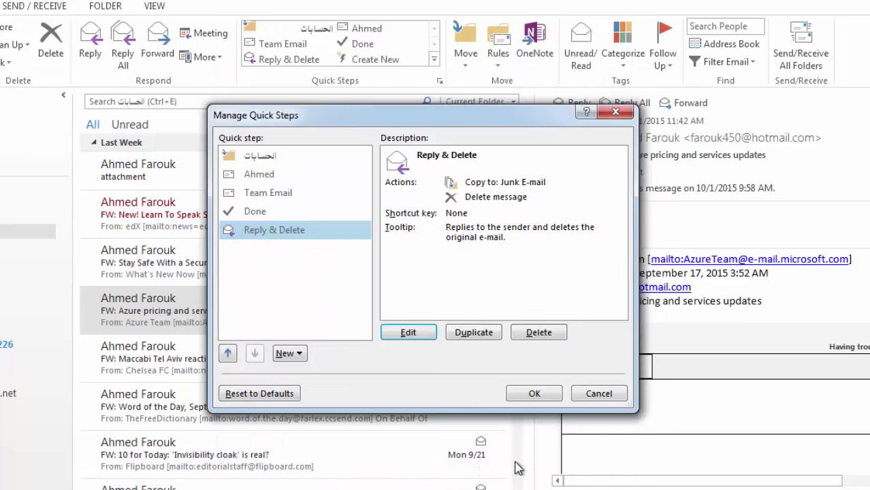
Apply the edited Reply & Delete step to the Azure message and reopen Manage Quick Steps.
click(551, 394)
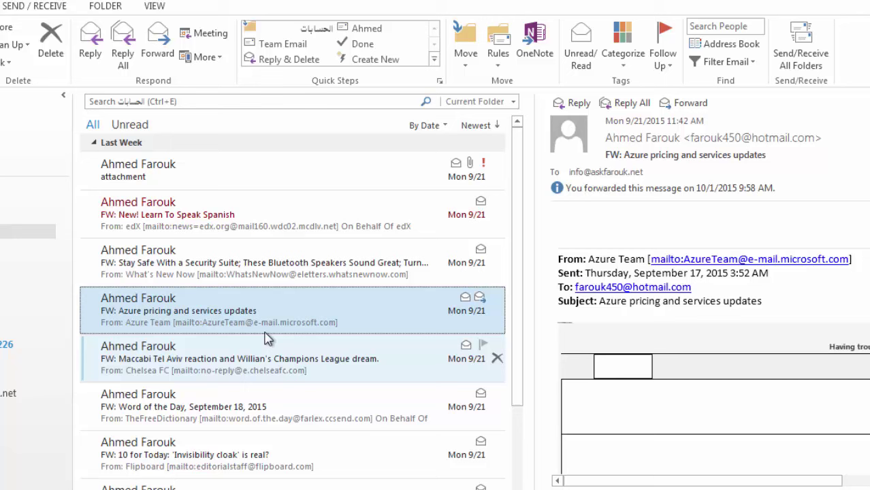
click(282, 61)
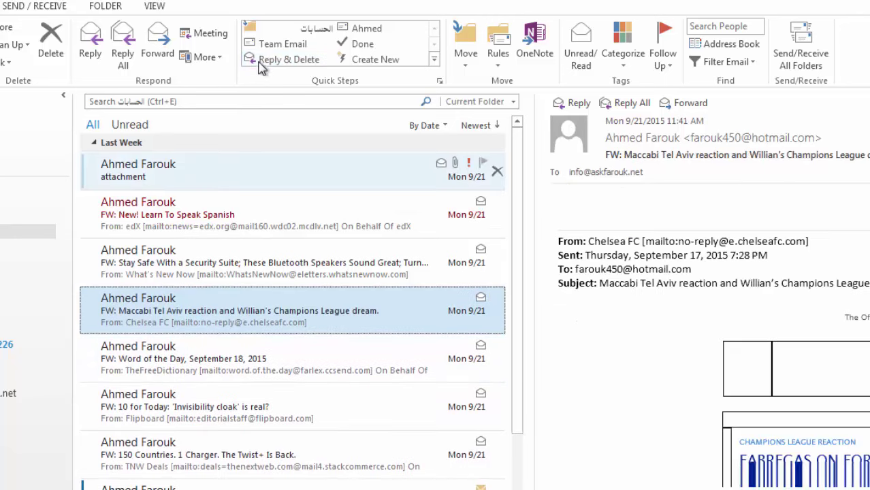
click(434, 59)
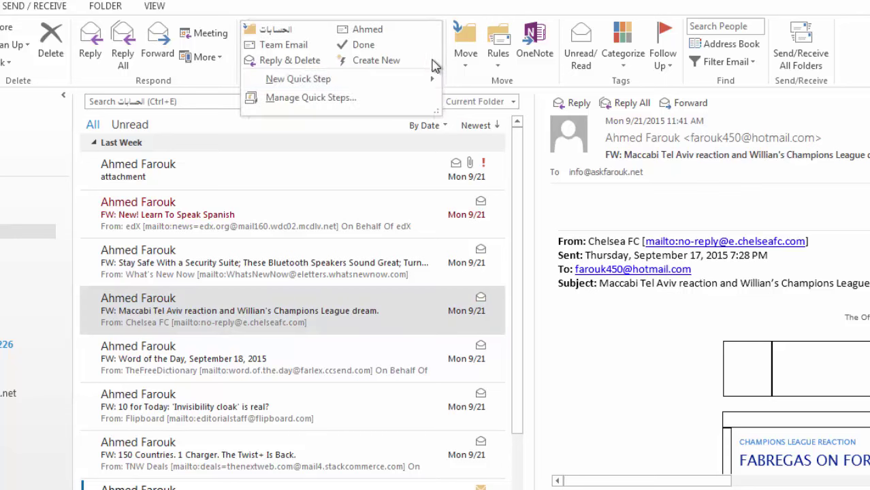
click(351, 97)
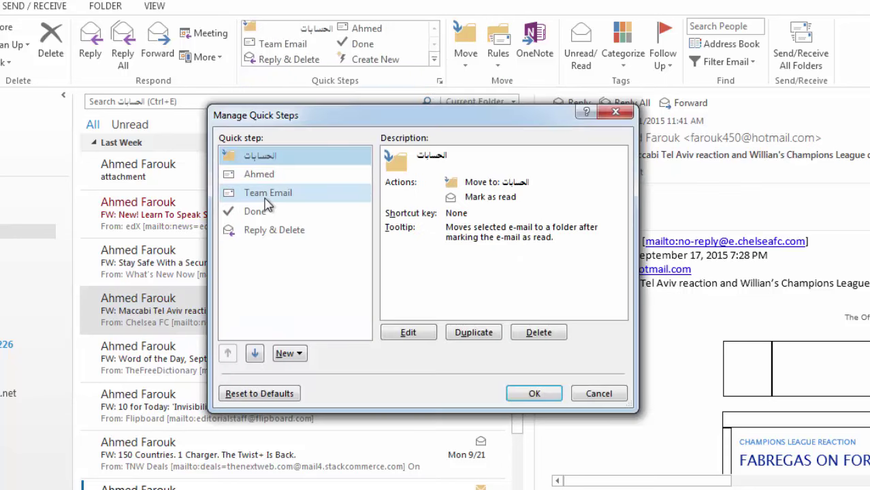
Rename the Reply & Delete quick step to 'Junk and delete' and save it.
click(272, 231)
click(410, 337)
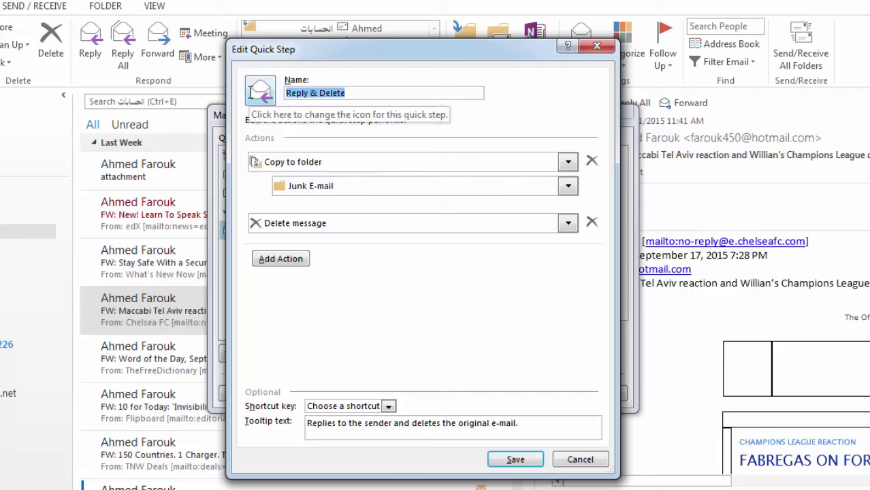
text(Junk)
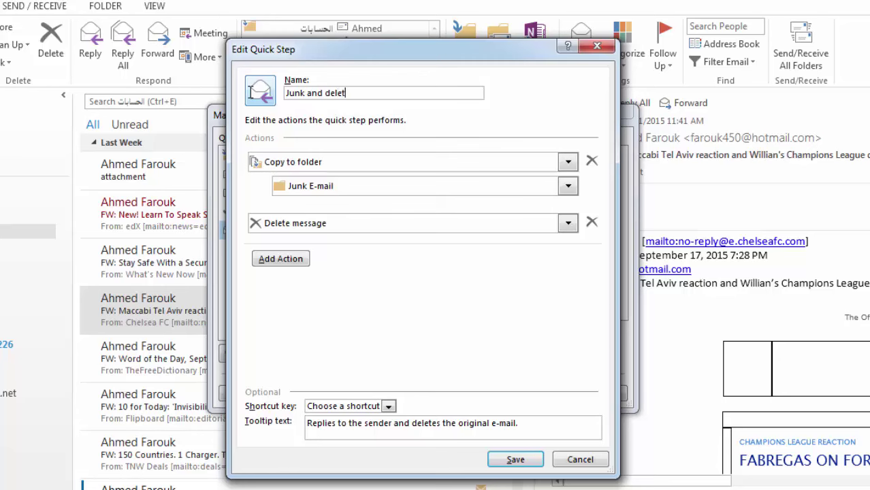
click(515, 460)
click(522, 400)
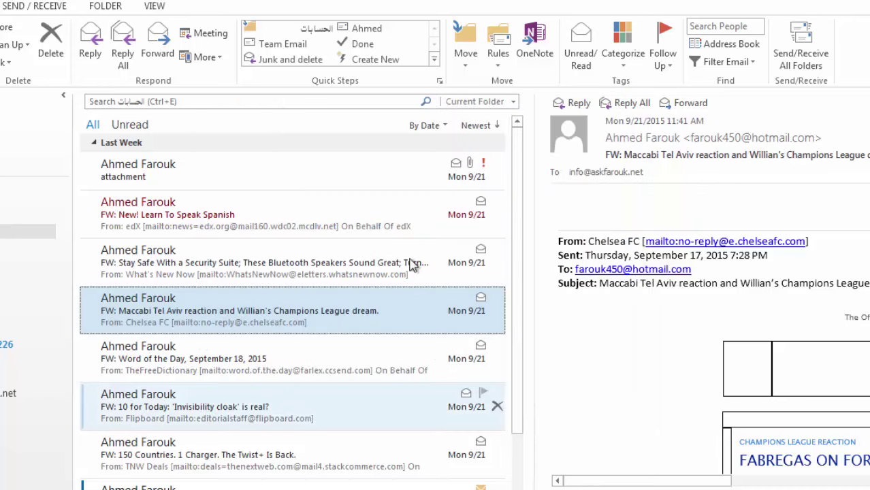
click(375, 59)
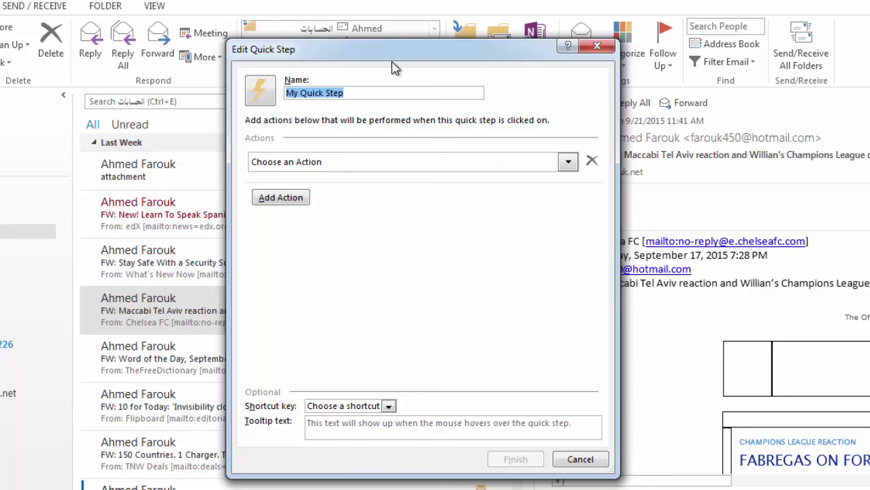
Draft a 'Friends' quick step with New Message and Delete message actions, then cancel it.
text(Friends)
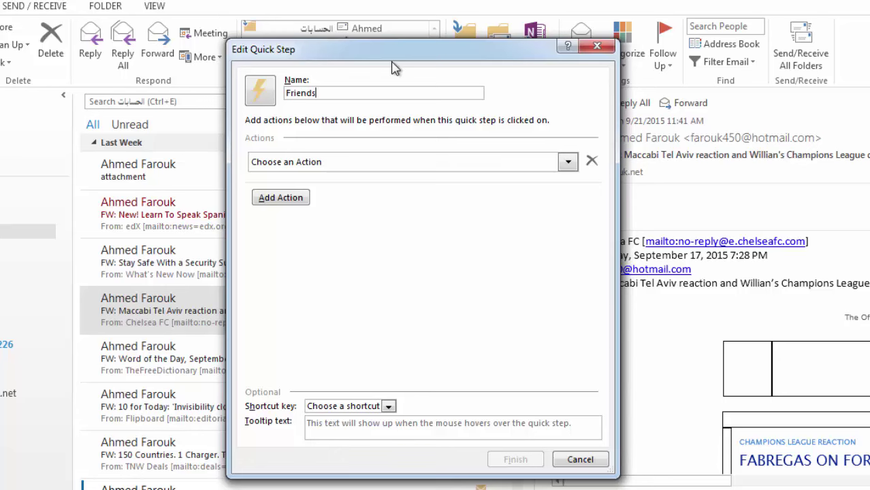
click(344, 165)
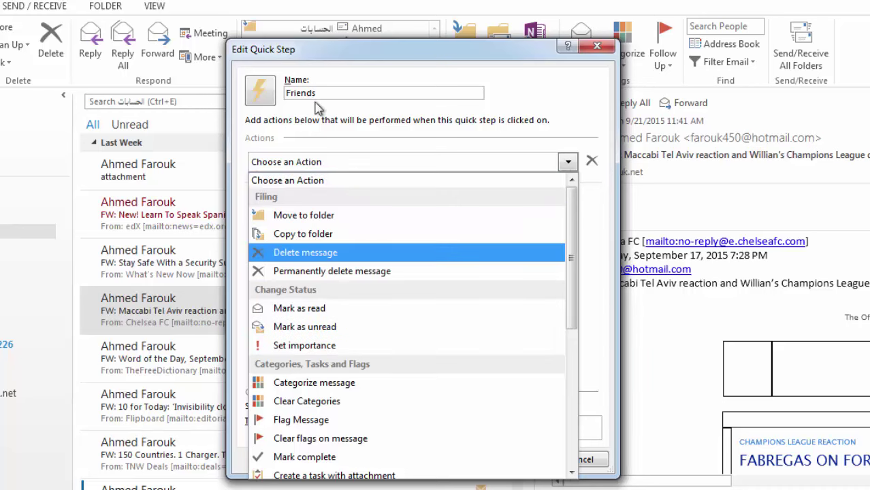
scroll(324, 392, down, 1)
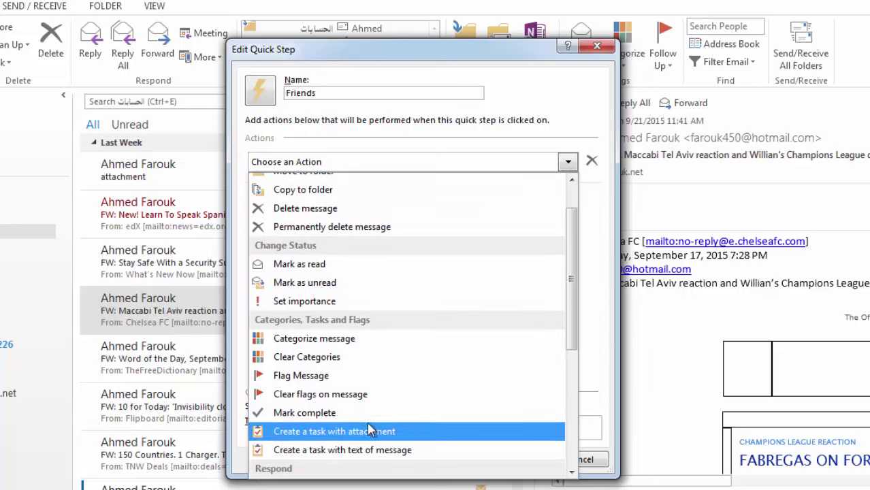
scroll(343, 423, down, 2)
click(330, 399)
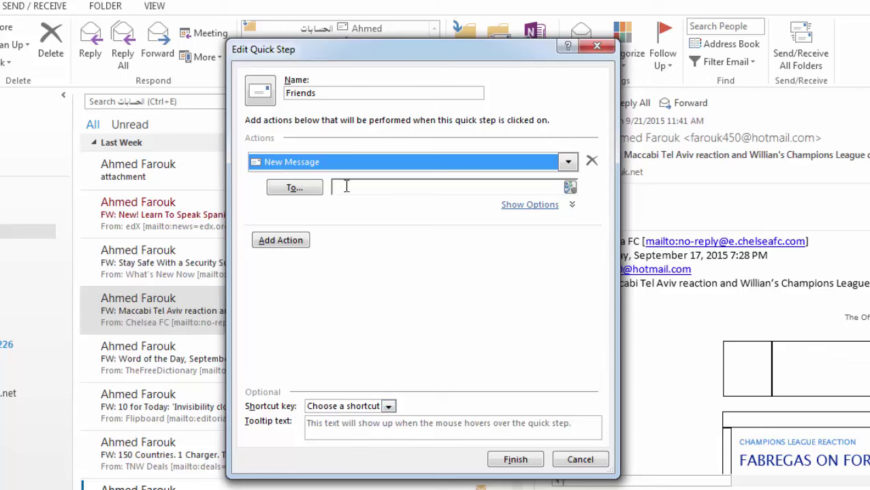
click(372, 182)
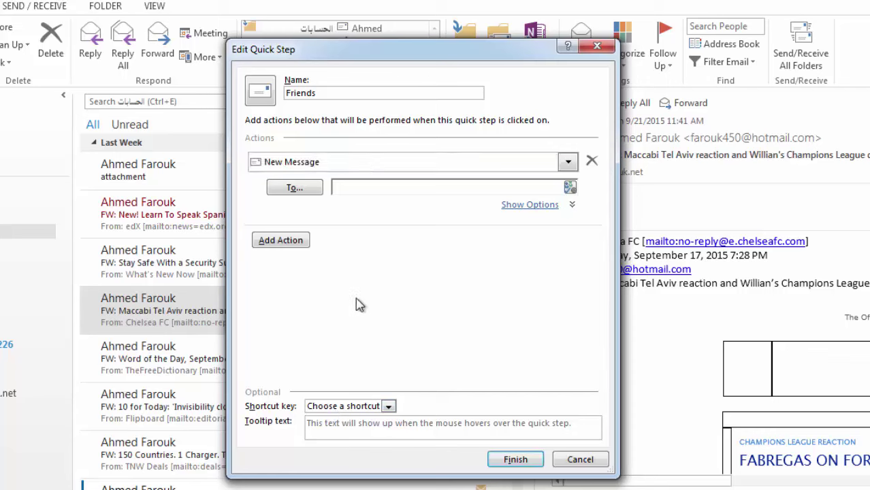
click(302, 247)
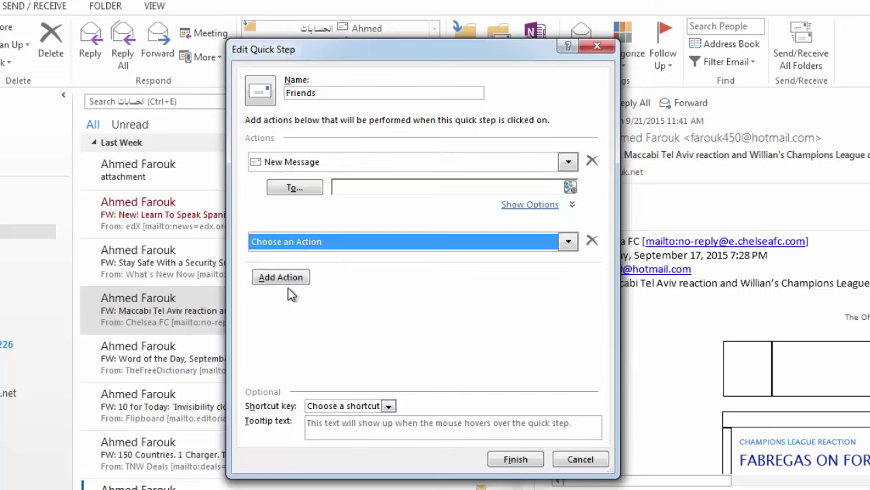
click(427, 247)
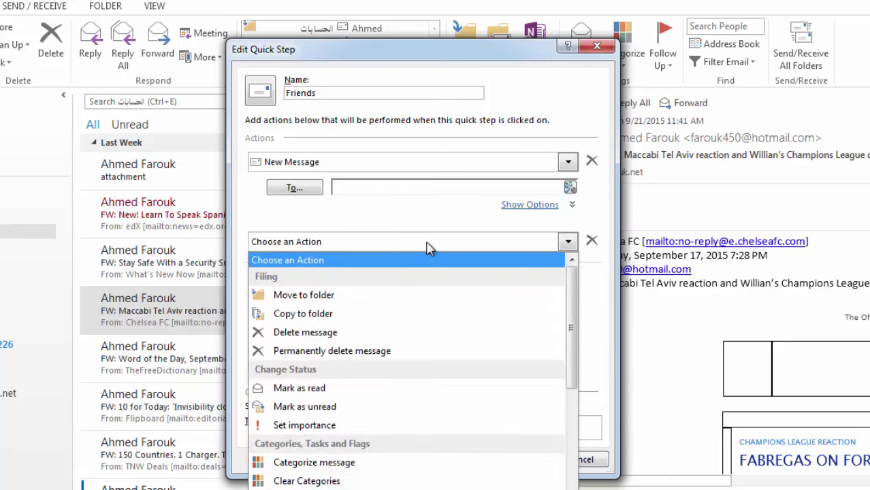
click(351, 333)
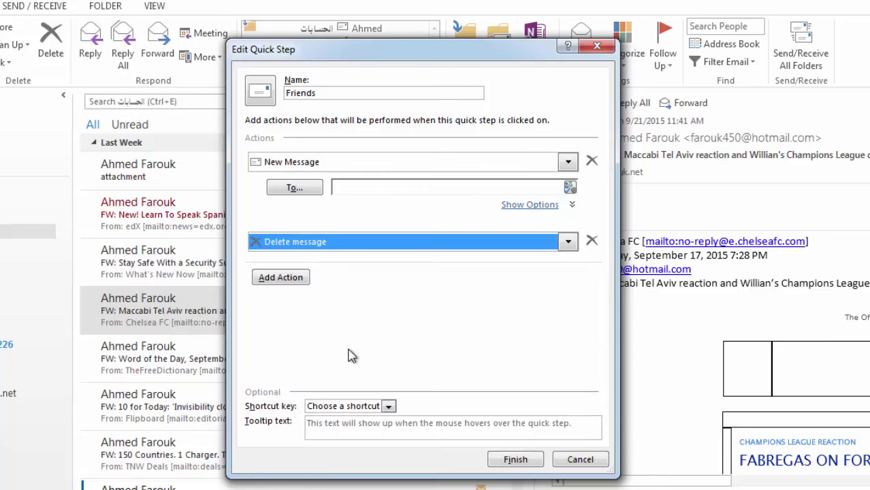
click(580, 459)
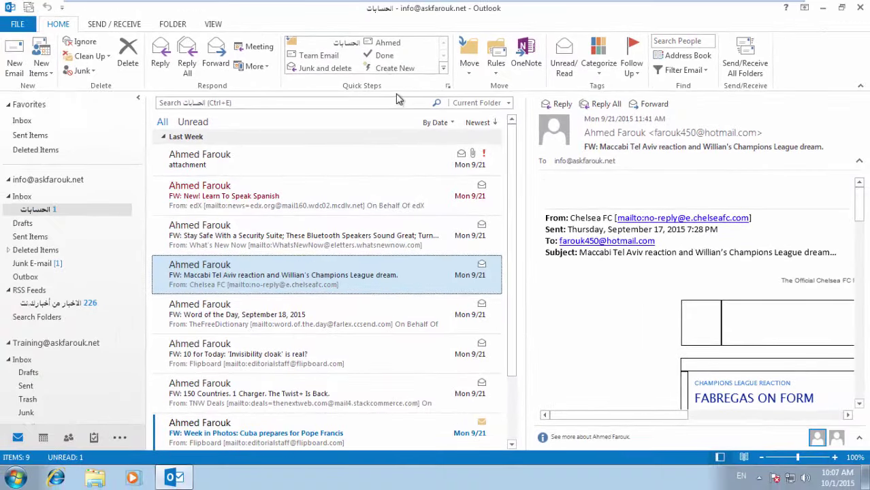
Test the contact-named quick step, close its message, and open that step for editing.
click(376, 42)
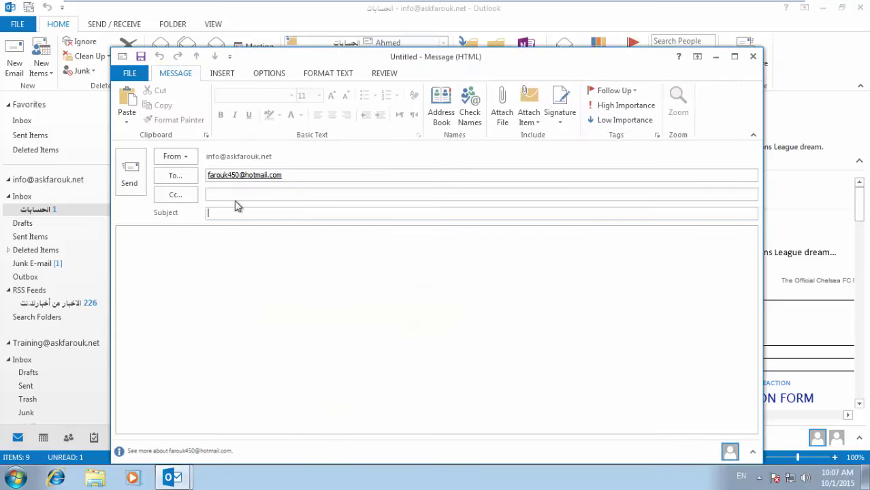
click(753, 56)
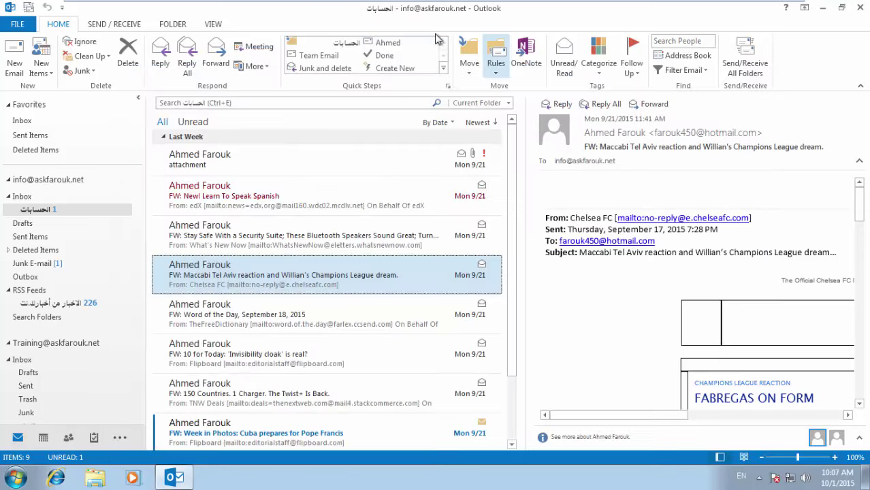
click(443, 80)
click(401, 101)
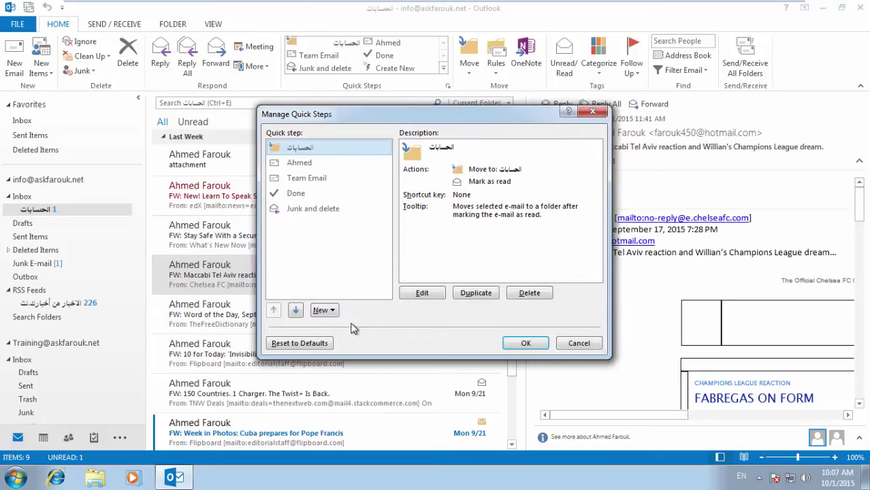
click(313, 164)
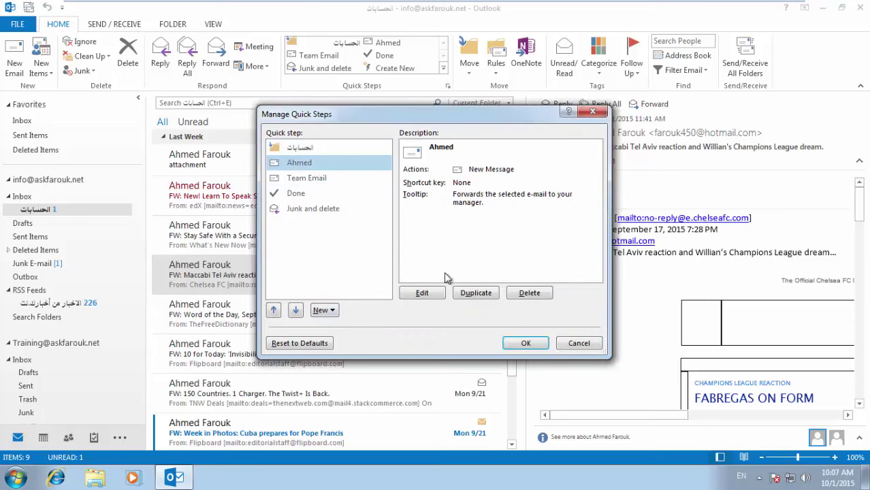
click(422, 293)
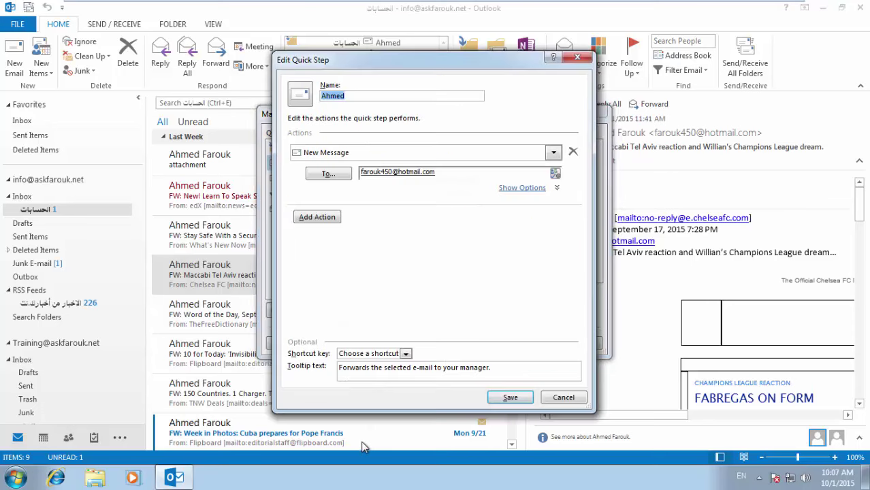
Assign the contact-named quick step the shortcut CTRL+SHIFT+1 and save.
click(360, 353)
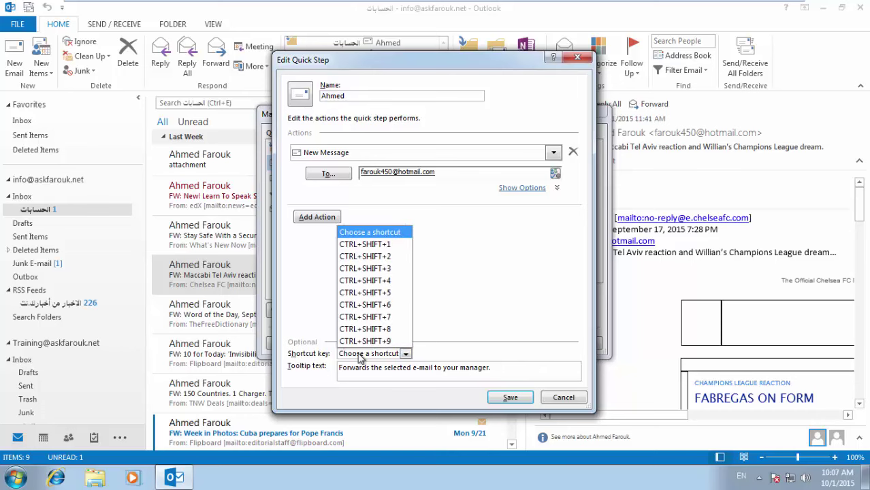
click(373, 242)
click(510, 397)
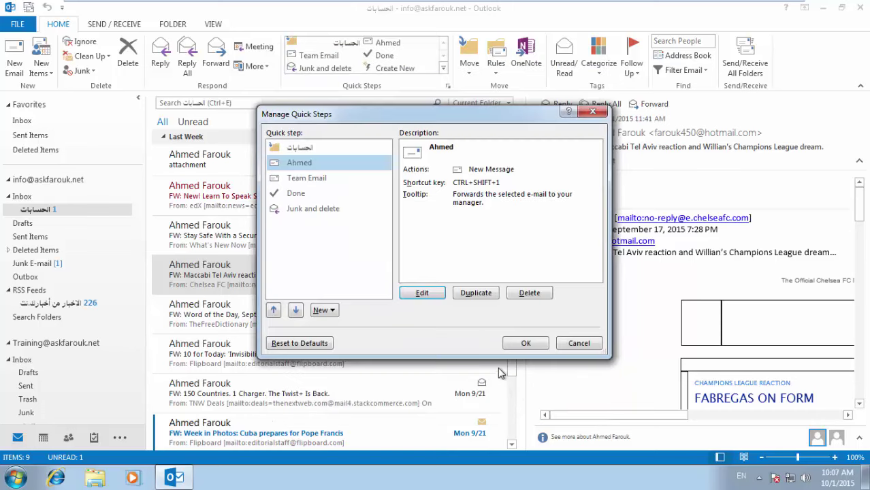
click(525, 343)
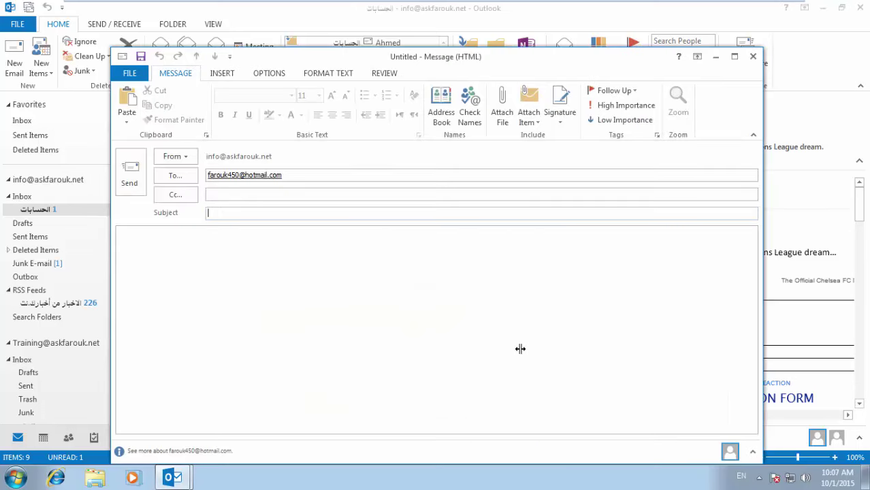
Close the test message and give the Junk and delete step the shortcut CTRL+SHIFT+2.
click(753, 57)
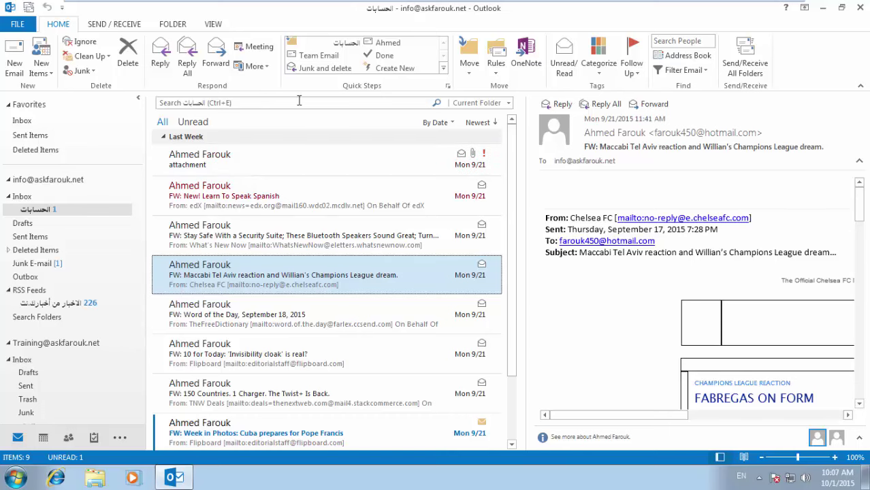
click(443, 69)
click(381, 108)
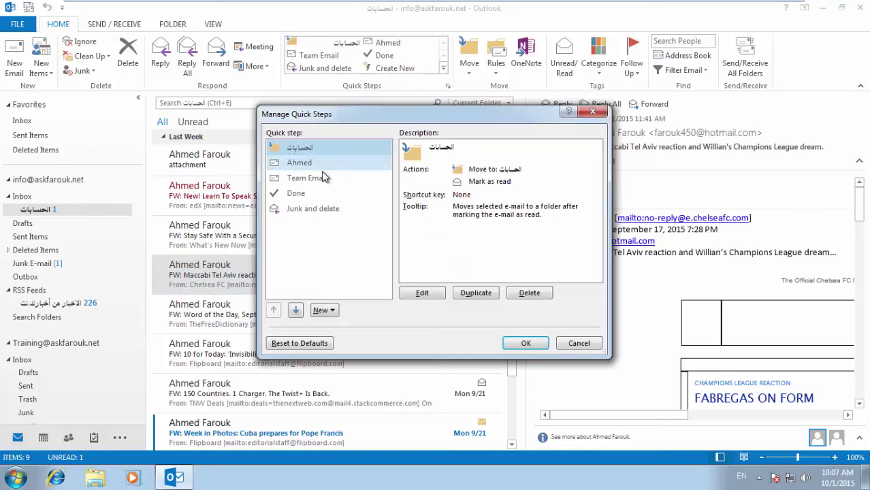
click(321, 208)
click(422, 292)
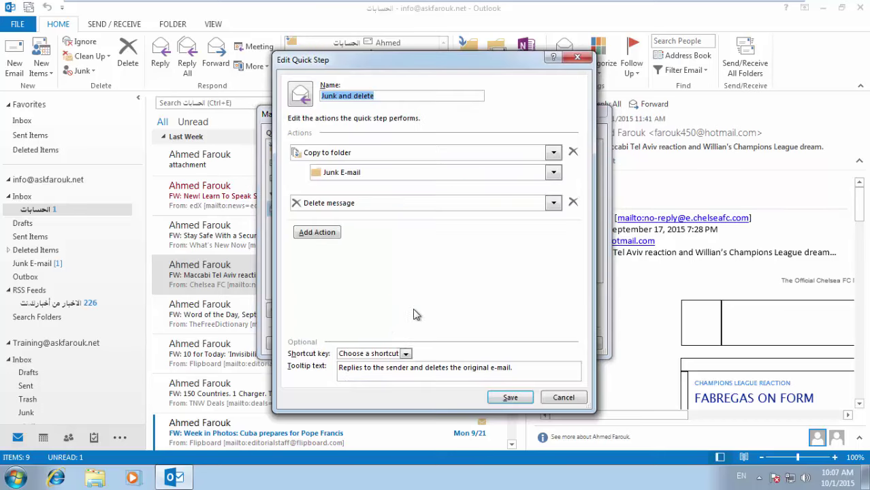
click(403, 353)
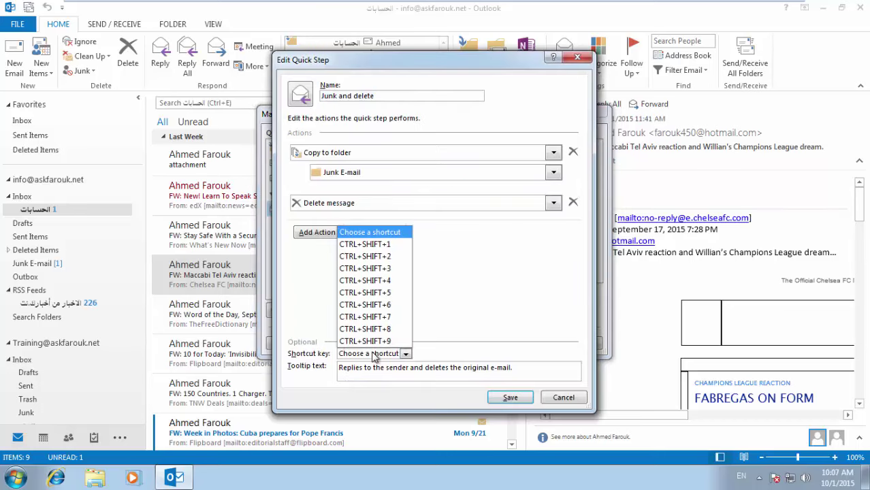
click(378, 257)
click(510, 397)
Send the Word of the Day message to Junk E-mail with Ctrl+Shift+2, then view that folder.
click(524, 343)
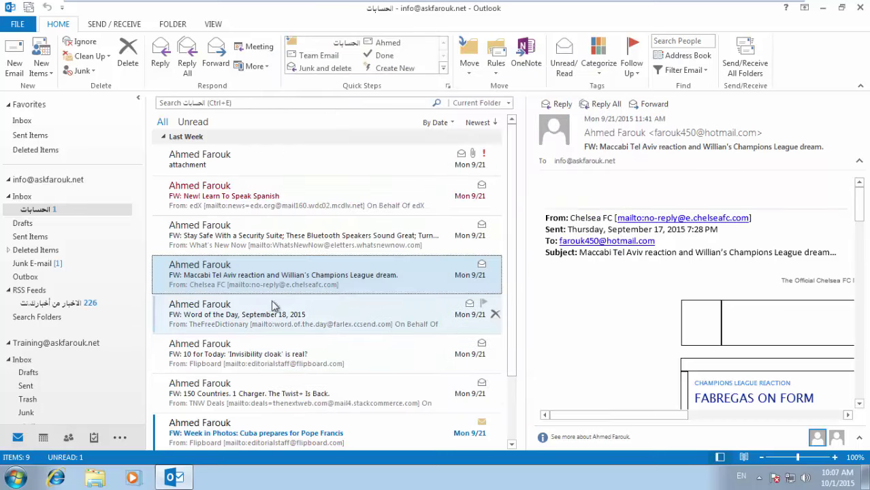
click(260, 314)
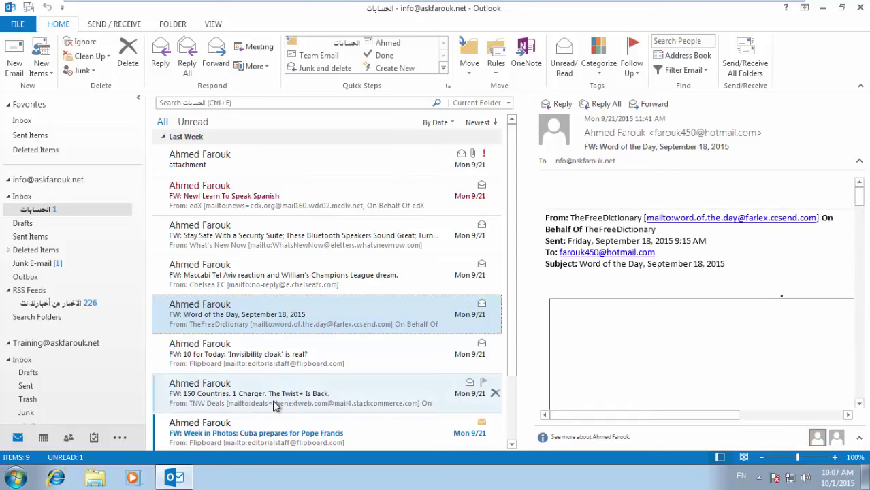
key(ctrl+shift+2)
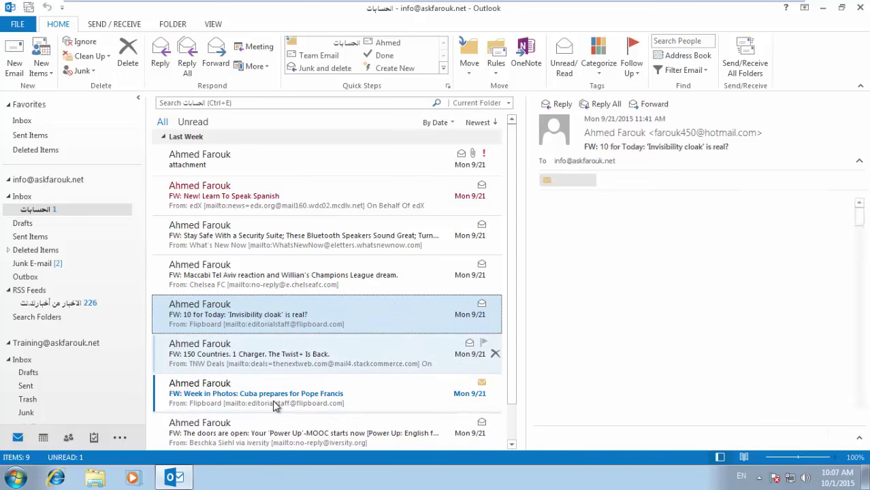
click(68, 263)
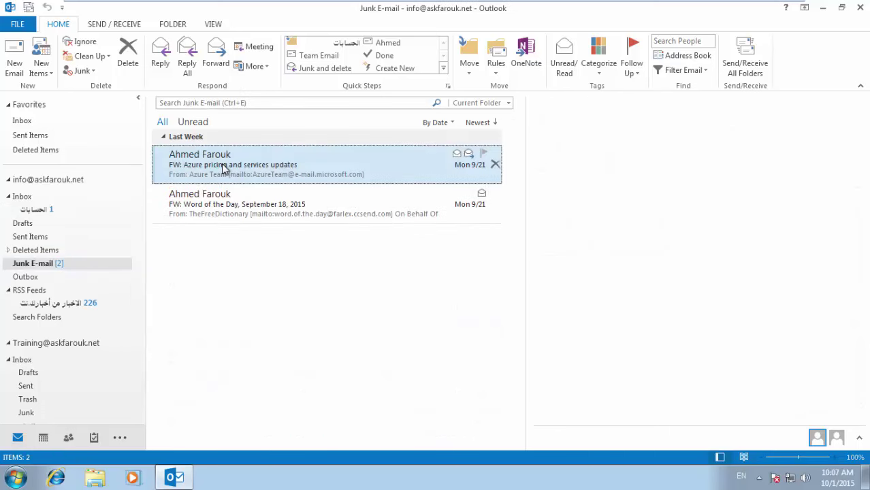